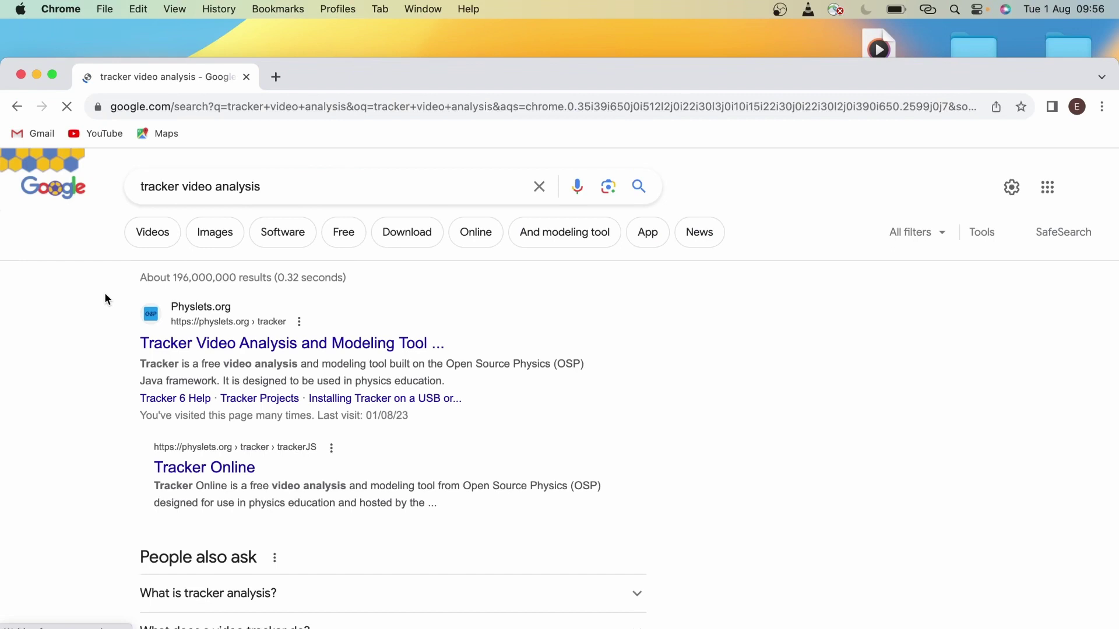
# - Open the physlets.org Tracker home page and scroll down to its Tracker 6 installer links
pyautogui.click(294, 349)
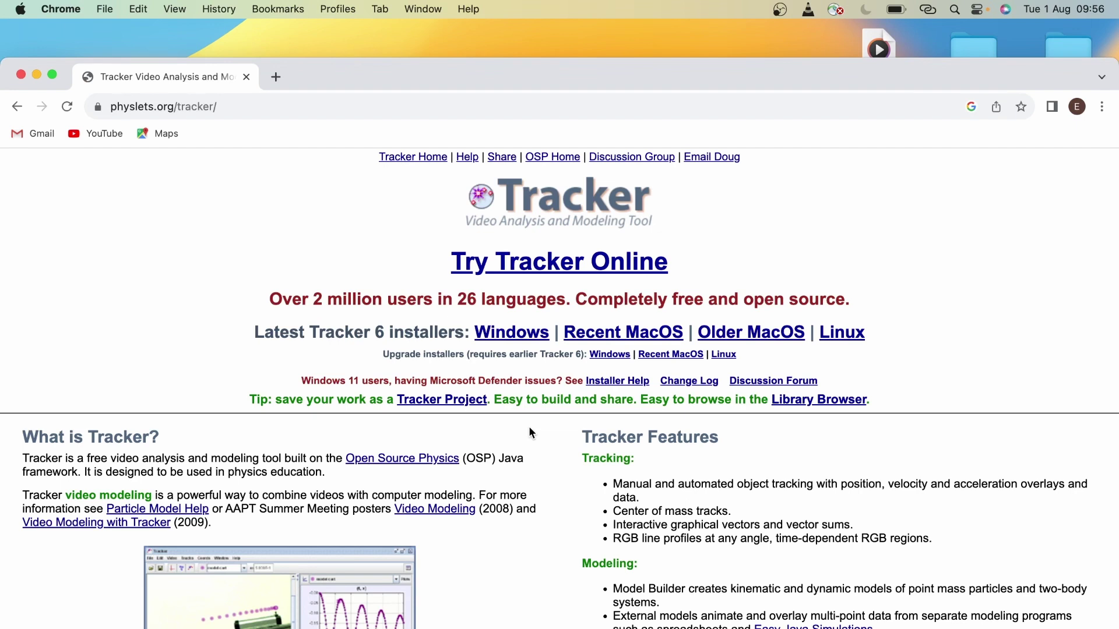
pyautogui.scroll(-3, 530, 428)
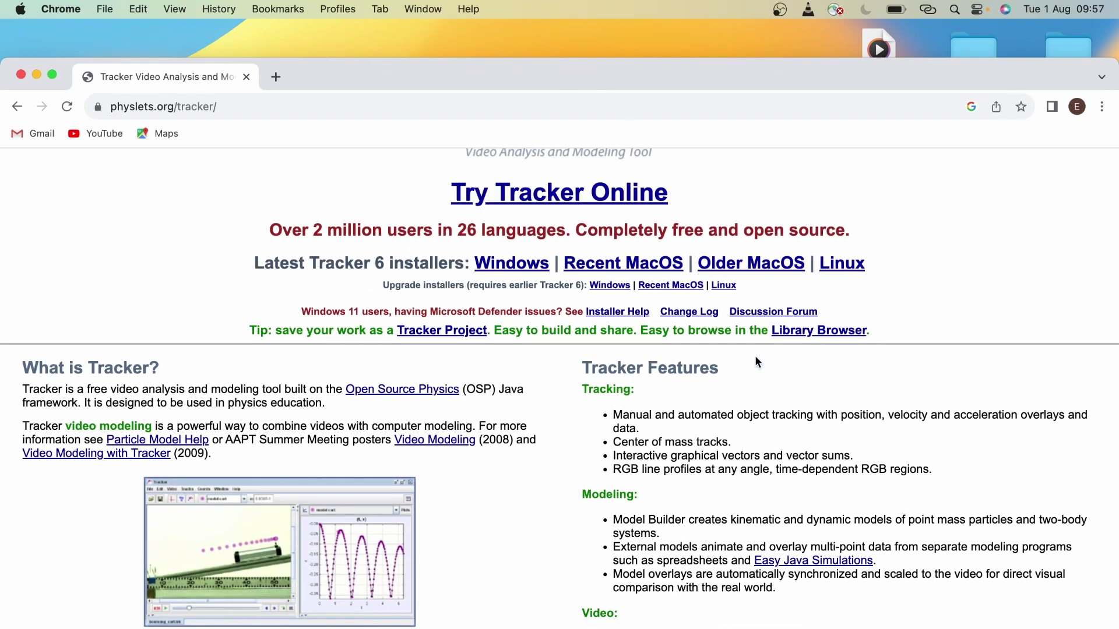
pyautogui.click(645, 267)
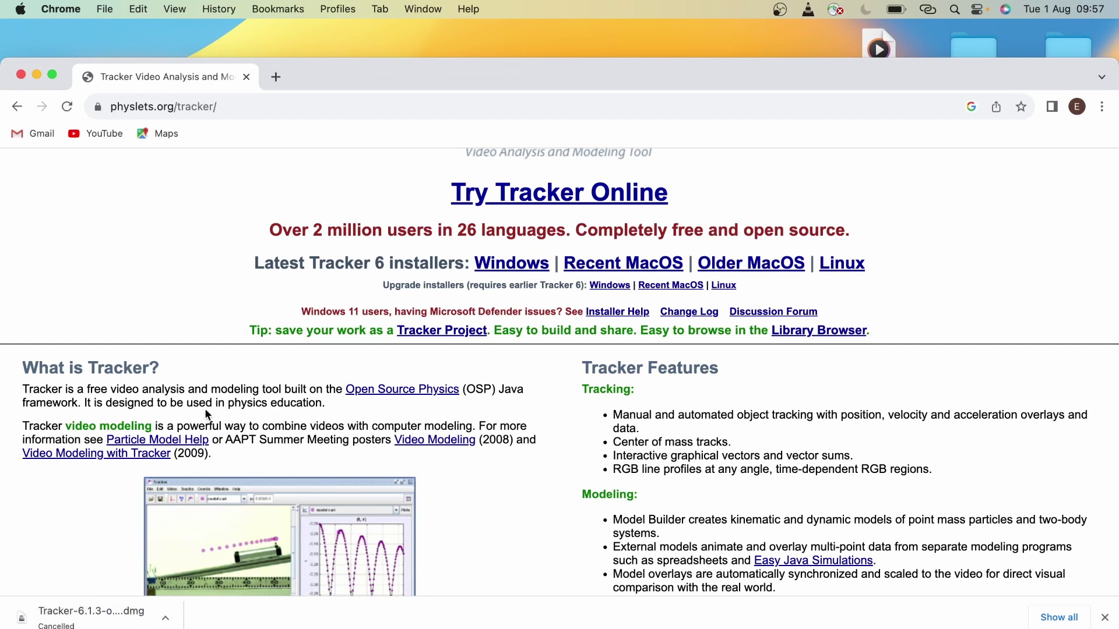
pyautogui.scroll(-3, 206, 412)
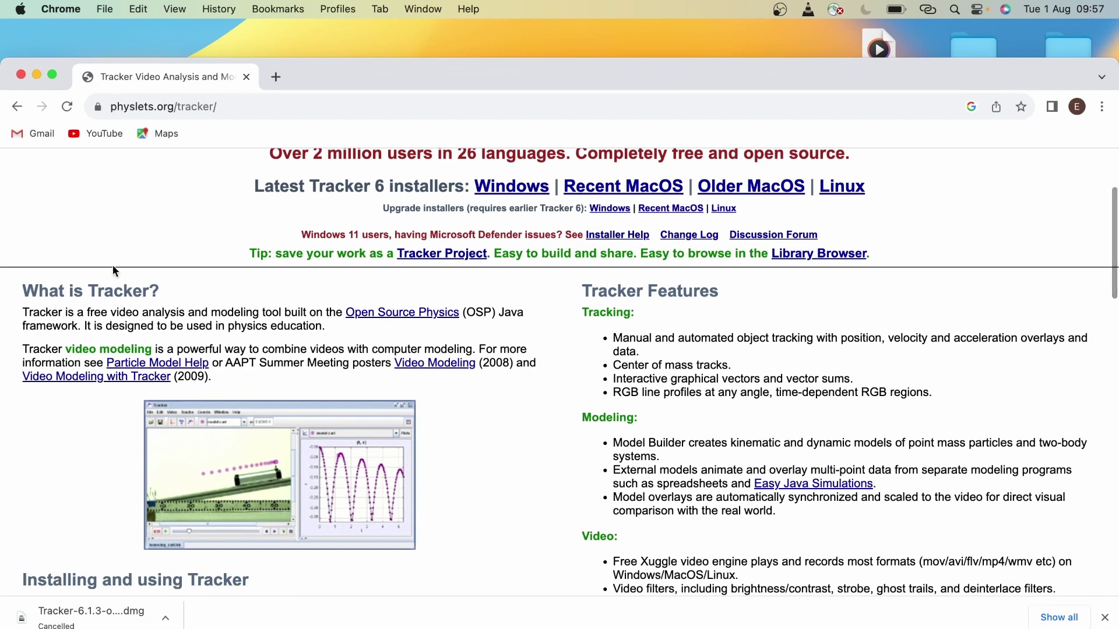
pyautogui.scroll(-2, 275, 335)
pyautogui.scroll(-3, 275, 335)
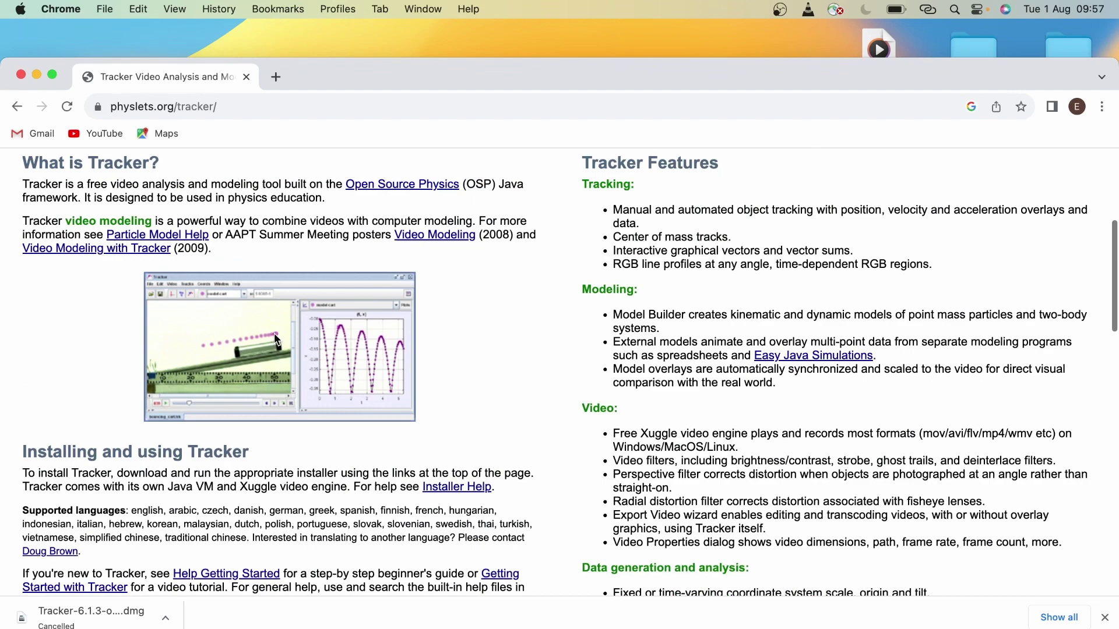
pyautogui.scroll(-2, 420, 321)
pyautogui.scroll(2, 418, 320)
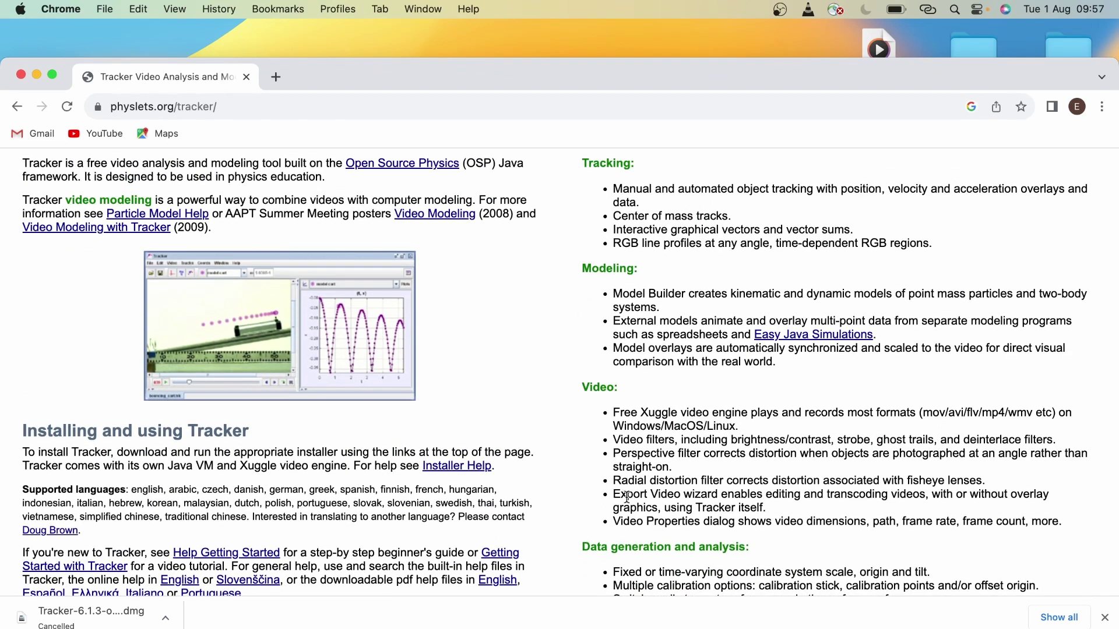
pyautogui.scroll(-10, 580, 484)
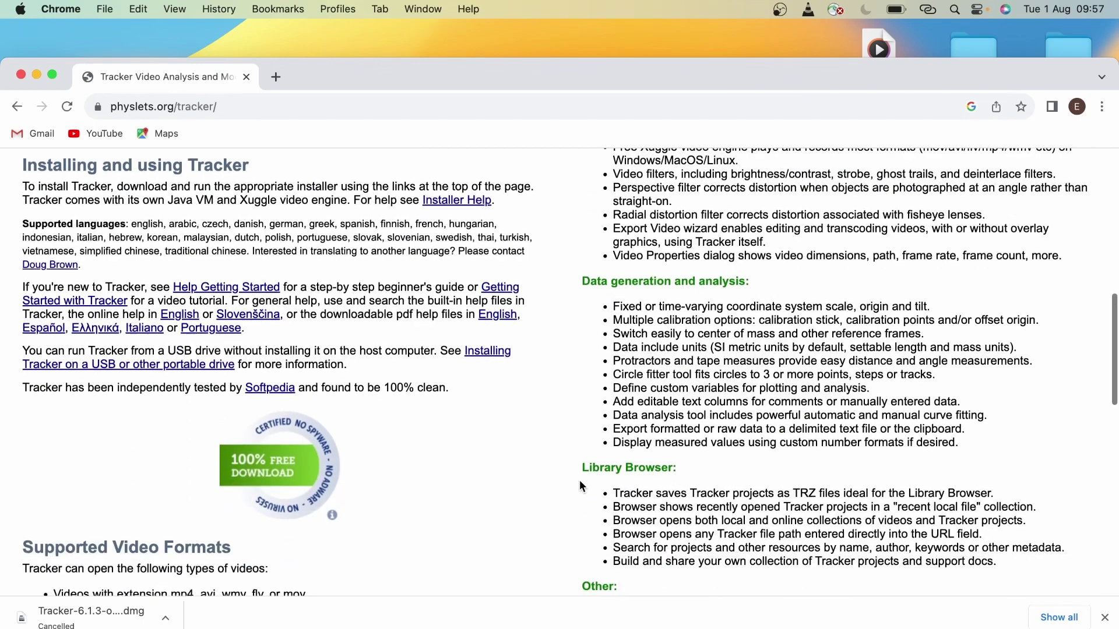
pyautogui.scroll(-7, 579, 481)
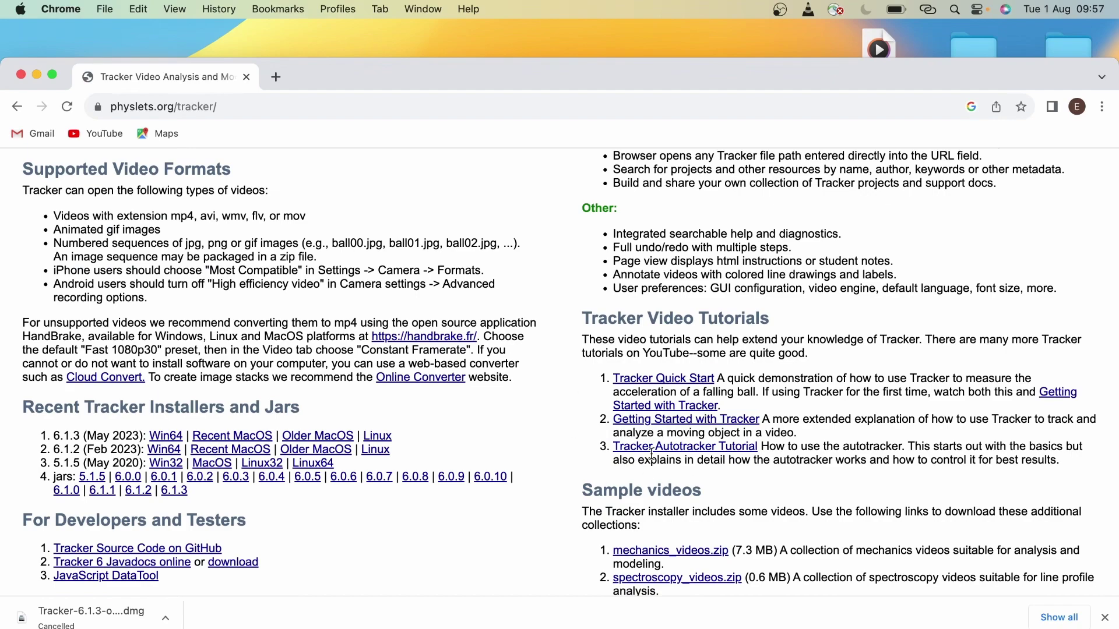
pyautogui.scroll(15, 550, 429)
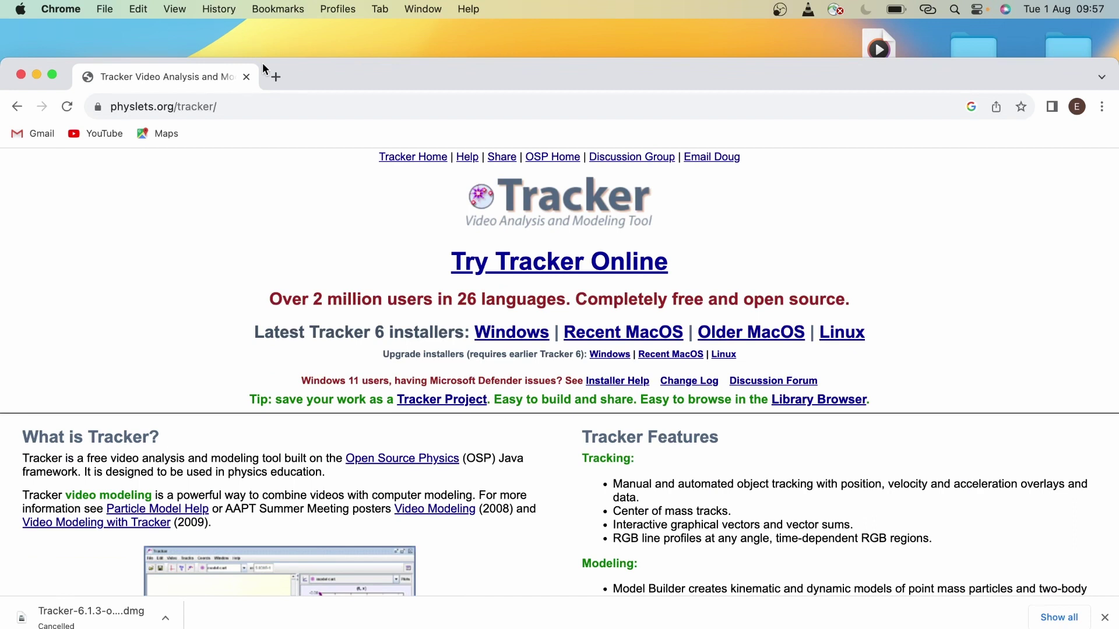
# - Search Google for 'Easy Sense' in a new tab
pyautogui.click(275, 77)
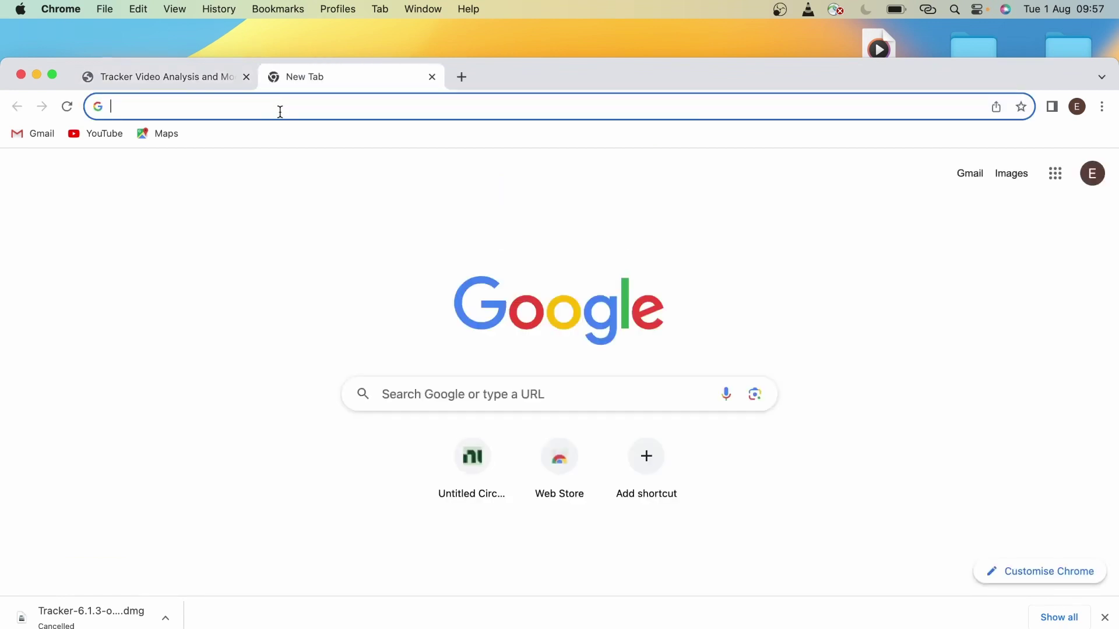
pyautogui.write('Easy Sense')
pyautogui.press('Return')
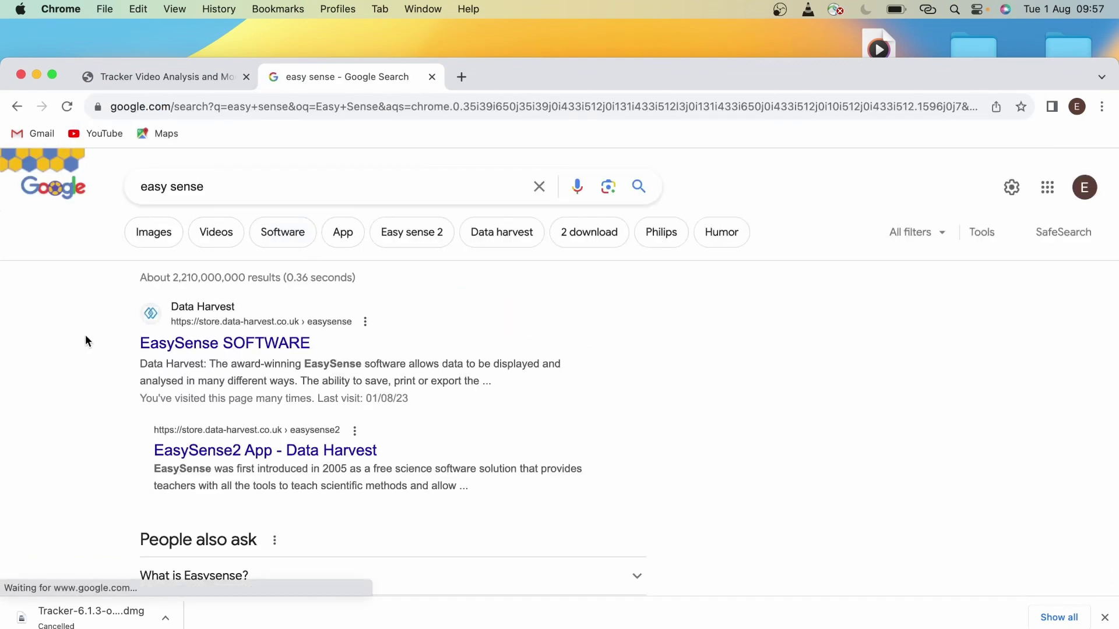
# - Download the OSX EasySense Software Manual PDF from Data Harvest's EasySense software page
pyautogui.click(239, 348)
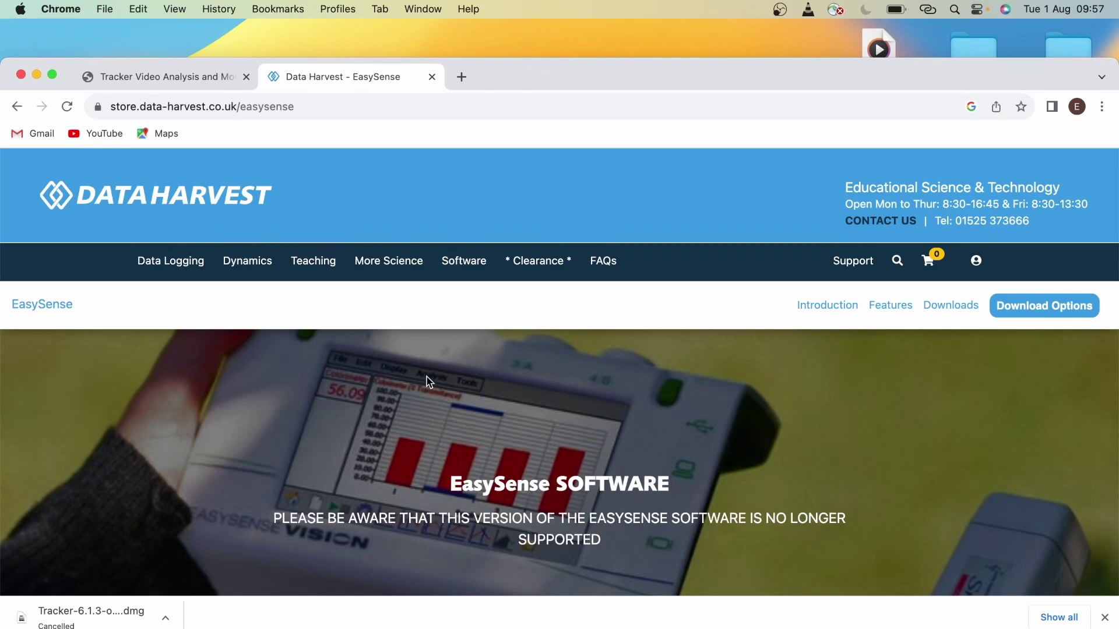
pyautogui.scroll(-2, 429, 382)
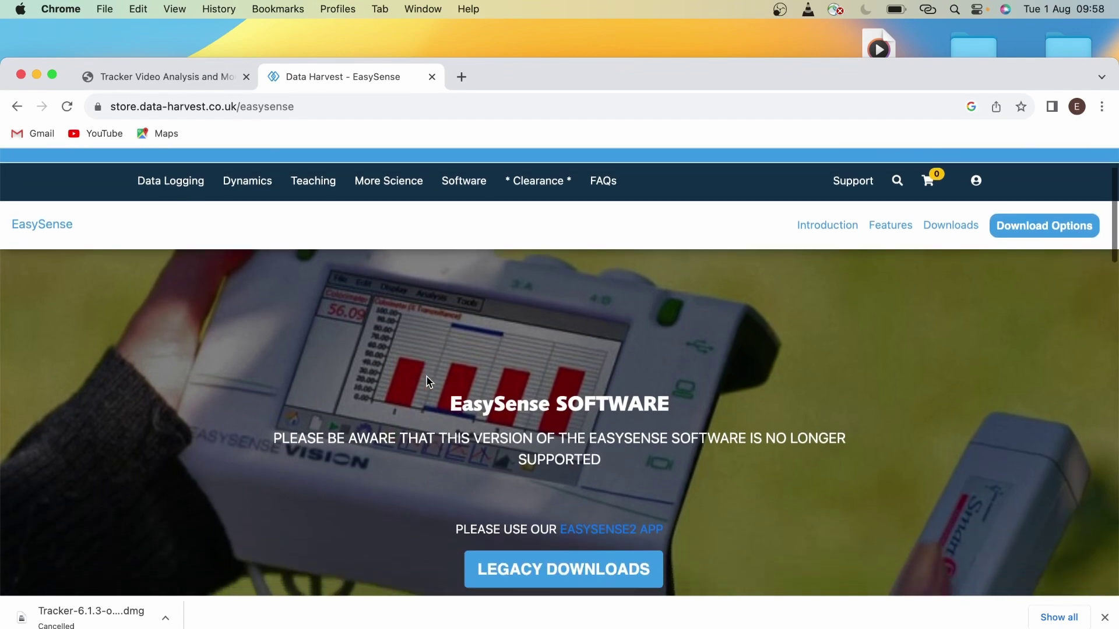
pyautogui.scroll(-3, 430, 382)
pyautogui.scroll(-5, 430, 382)
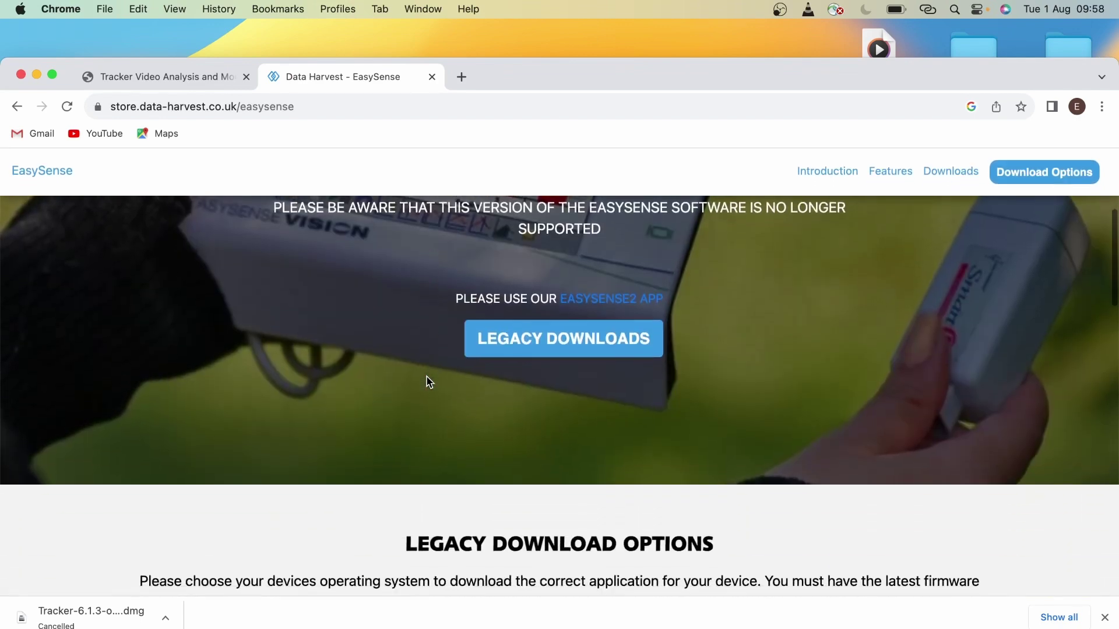
pyautogui.scroll(-5, 428, 378)
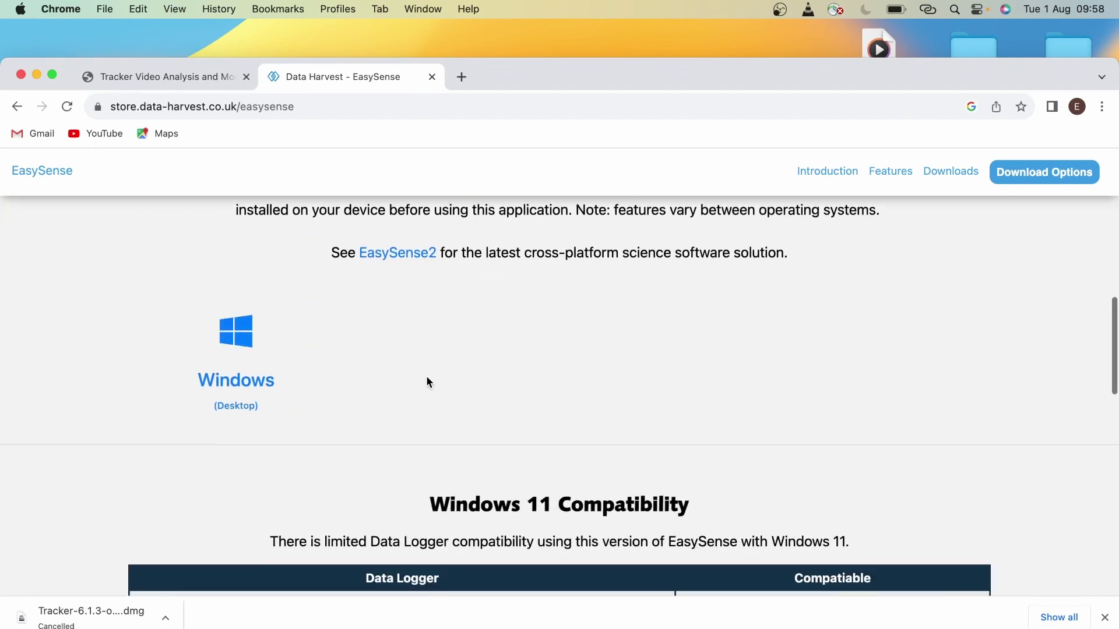
pyautogui.scroll(-9, 426, 377)
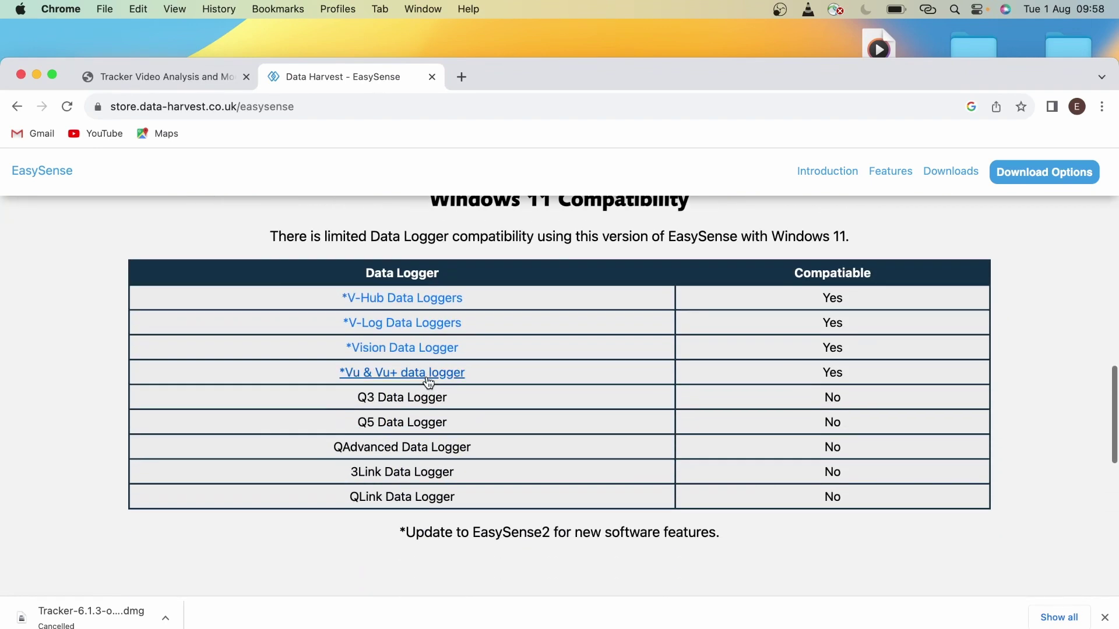
pyautogui.scroll(-3, 428, 381)
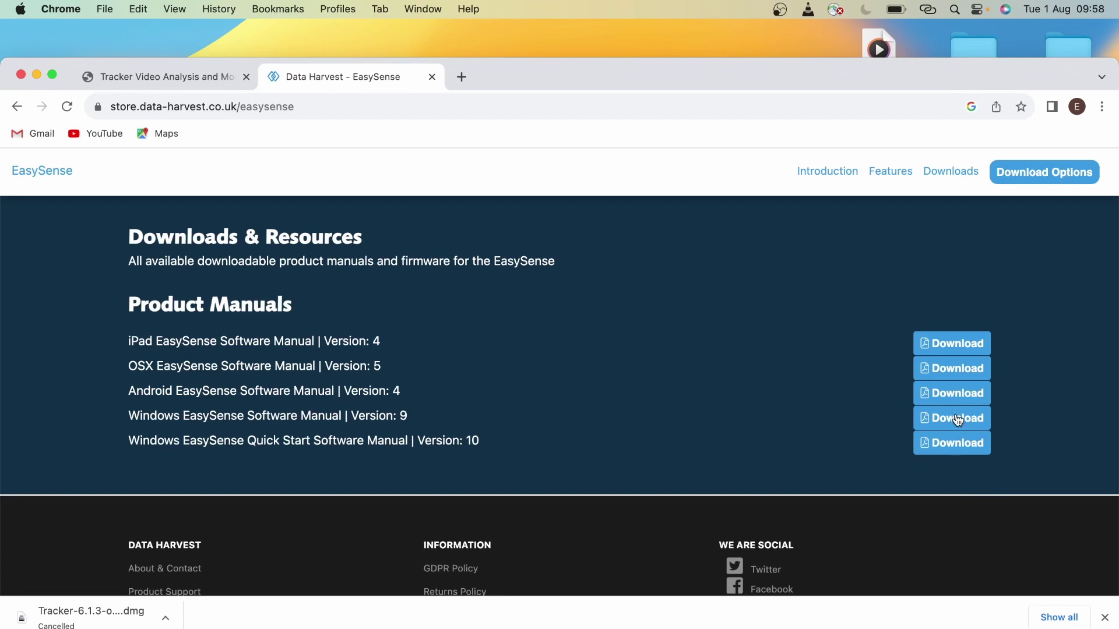
pyautogui.click(954, 370)
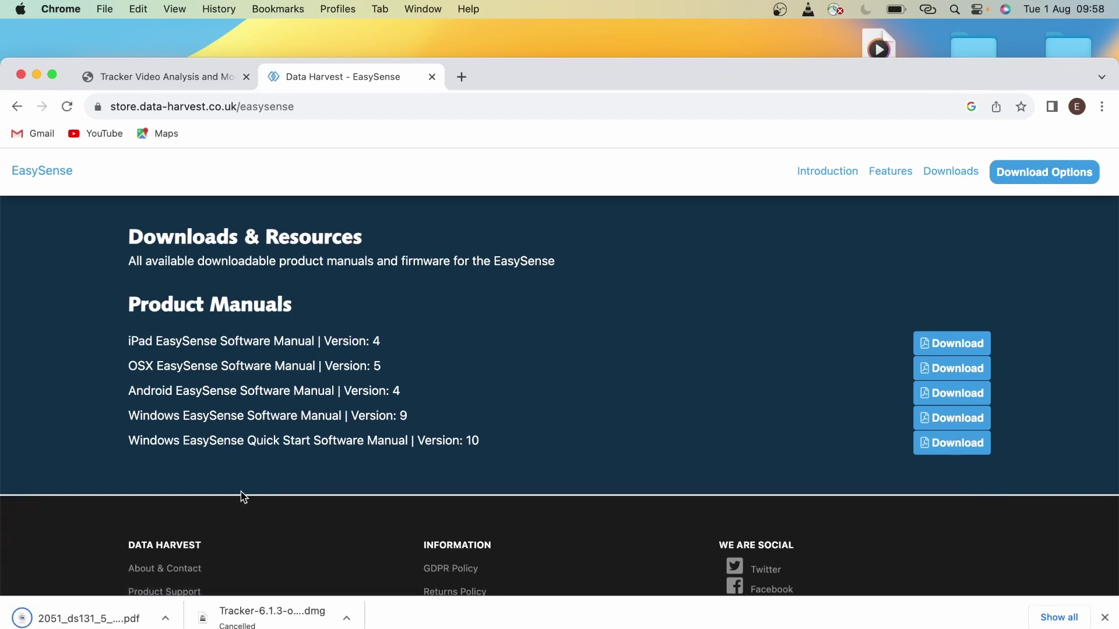
pyautogui.click(169, 620)
# - Open the downloaded EasySense Mac OSX Guide, look through its pages, and close its tab
pyautogui.click(214, 568)
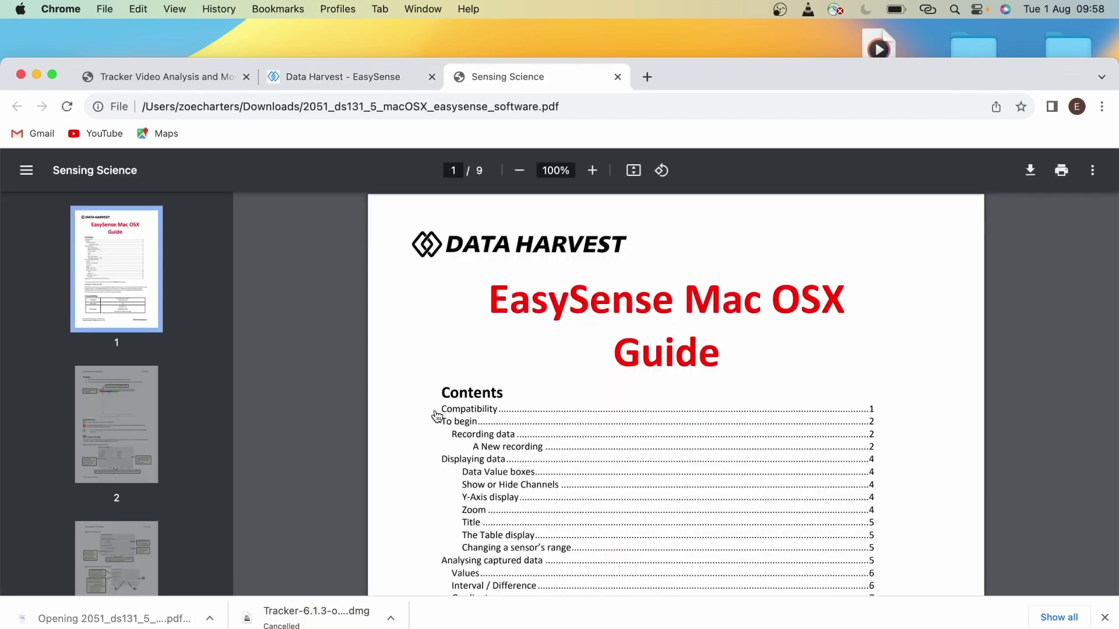
pyautogui.scroll(-5, 482, 441)
pyautogui.scroll(-15, 481, 441)
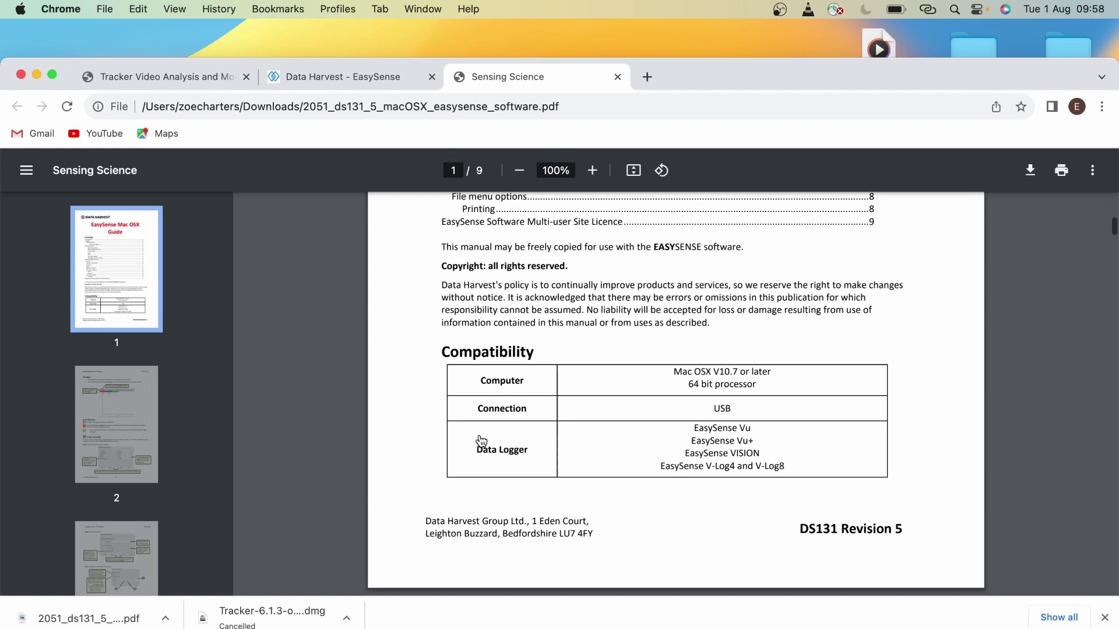
pyautogui.scroll(-20, 481, 441)
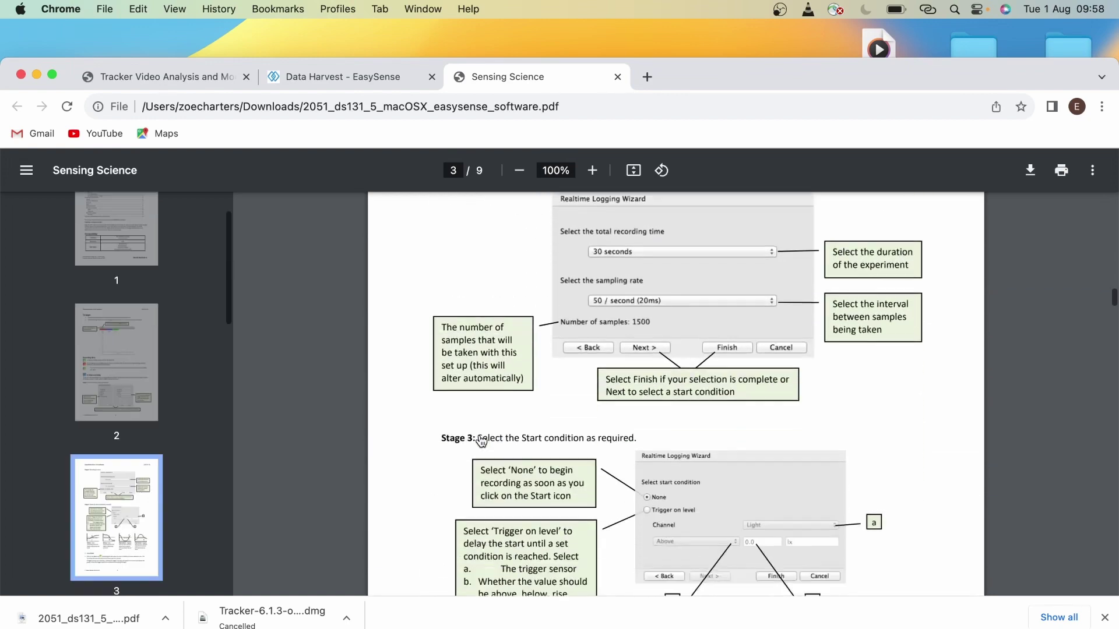
pyautogui.scroll(-5, 481, 441)
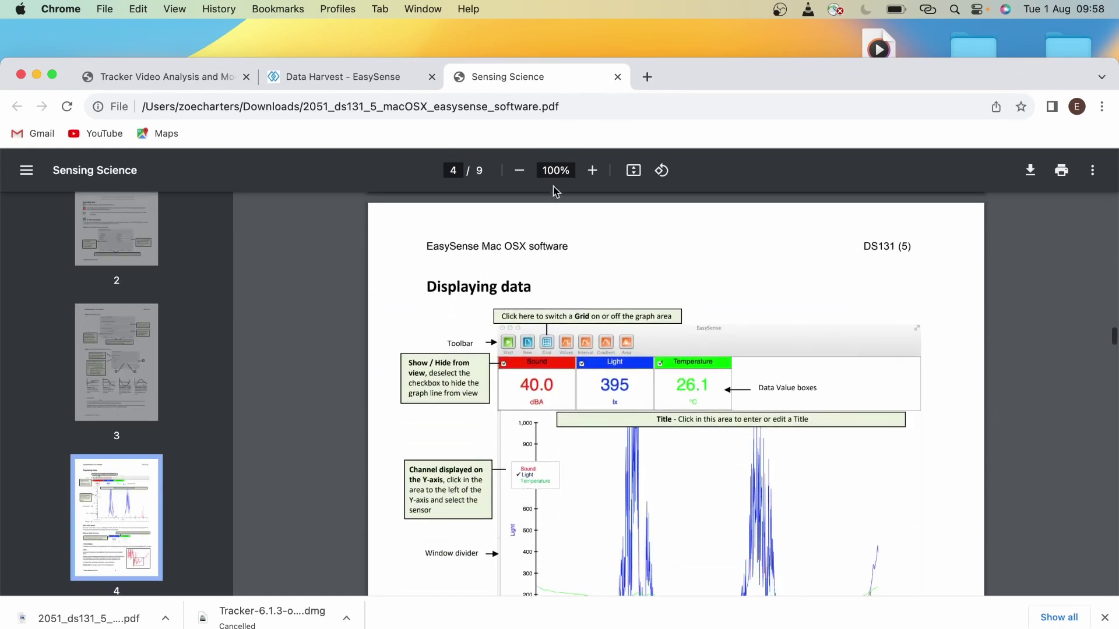
pyautogui.click(617, 77)
pyautogui.scroll(20, 451, 262)
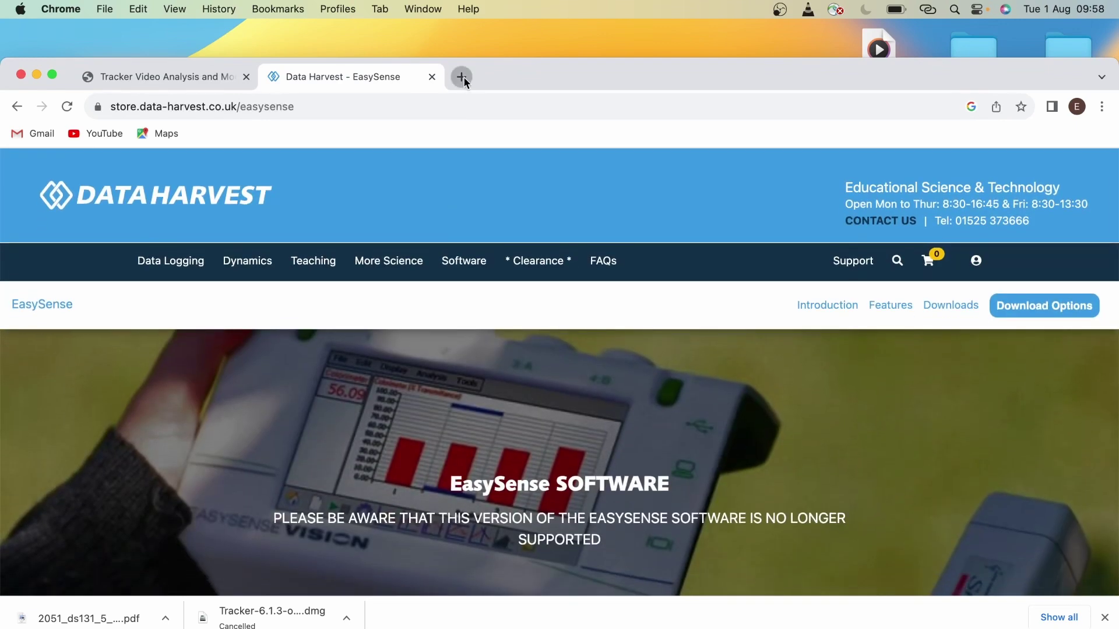
# - Search Google for 'Picolog' in a new tab
pyautogui.click(462, 76)
pyautogui.write('Picolog')
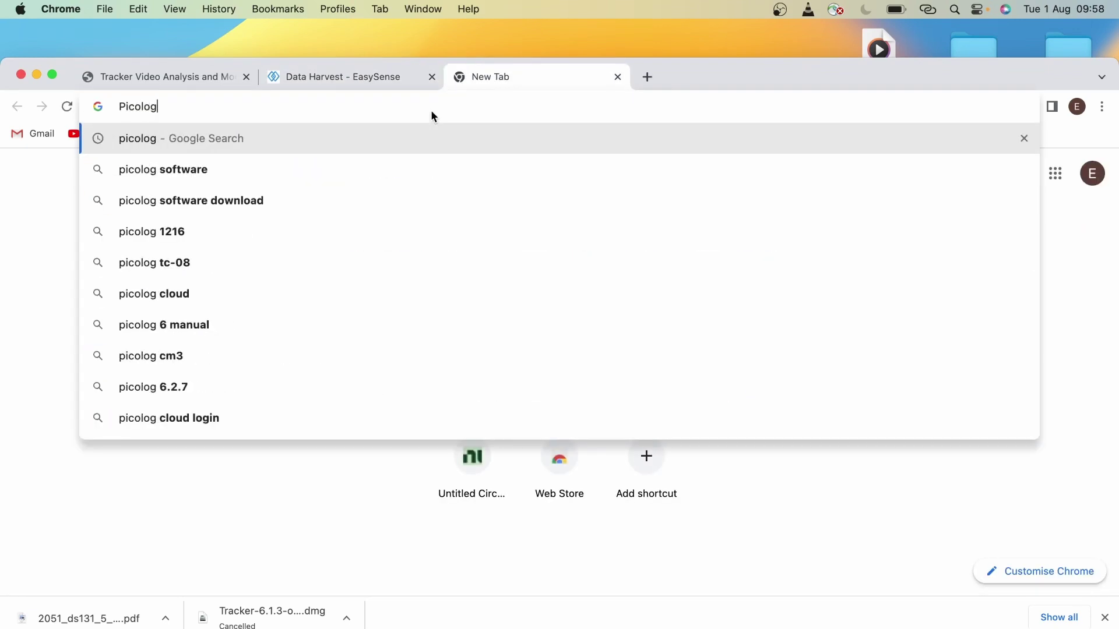
pyautogui.press('Return')
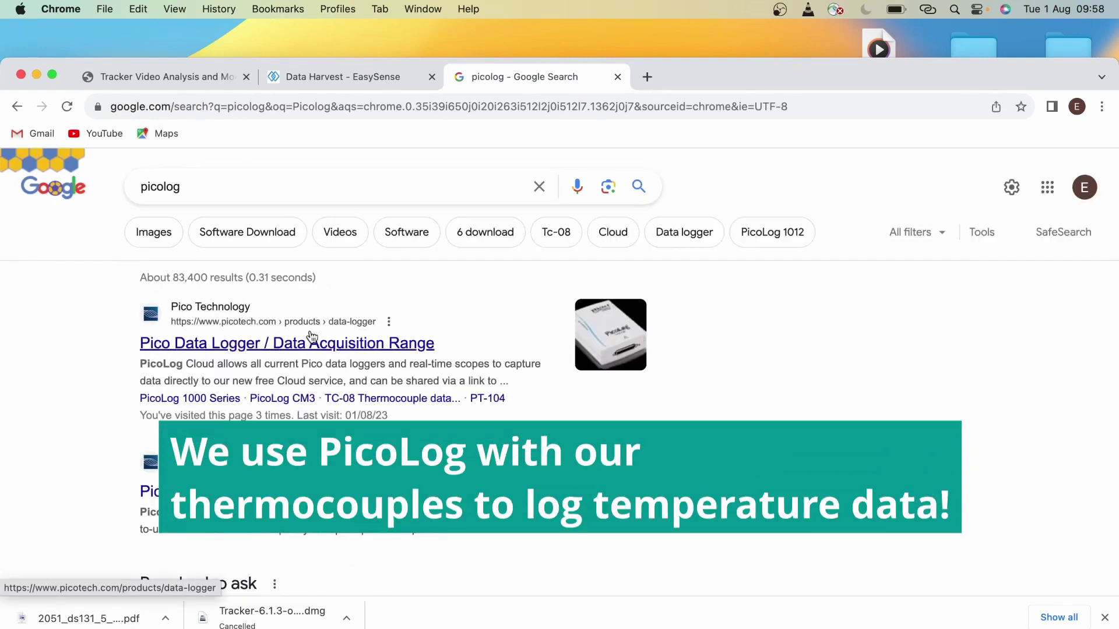
# - Open Pico's Data Logger / Data Acquisition Range page and scroll down to the TC-08 card
pyautogui.click(294, 347)
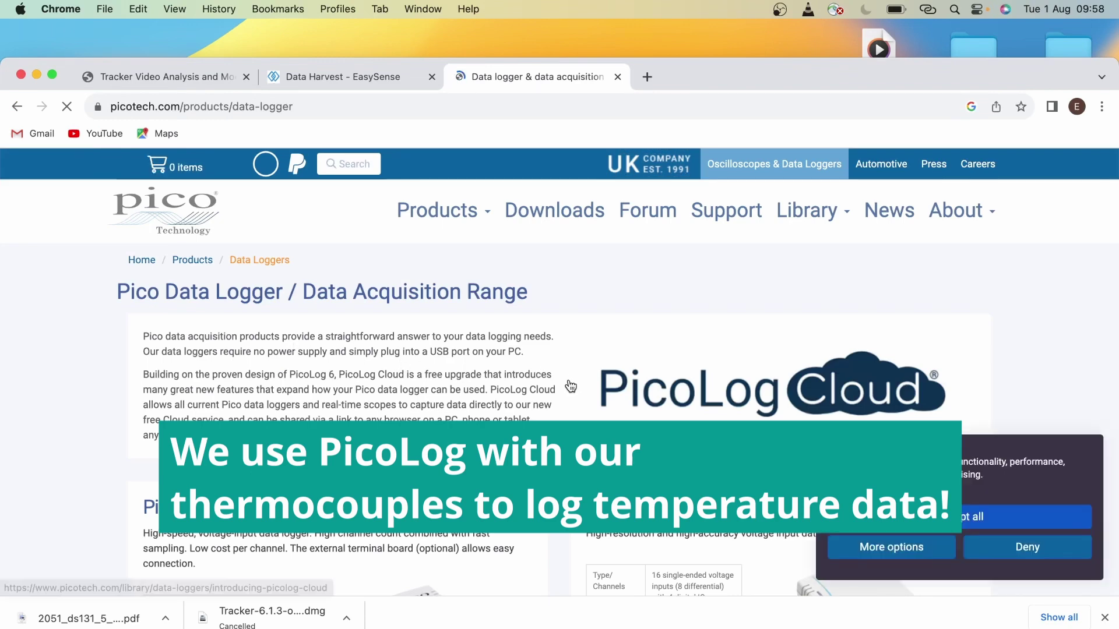
pyautogui.scroll(-1, 570, 386)
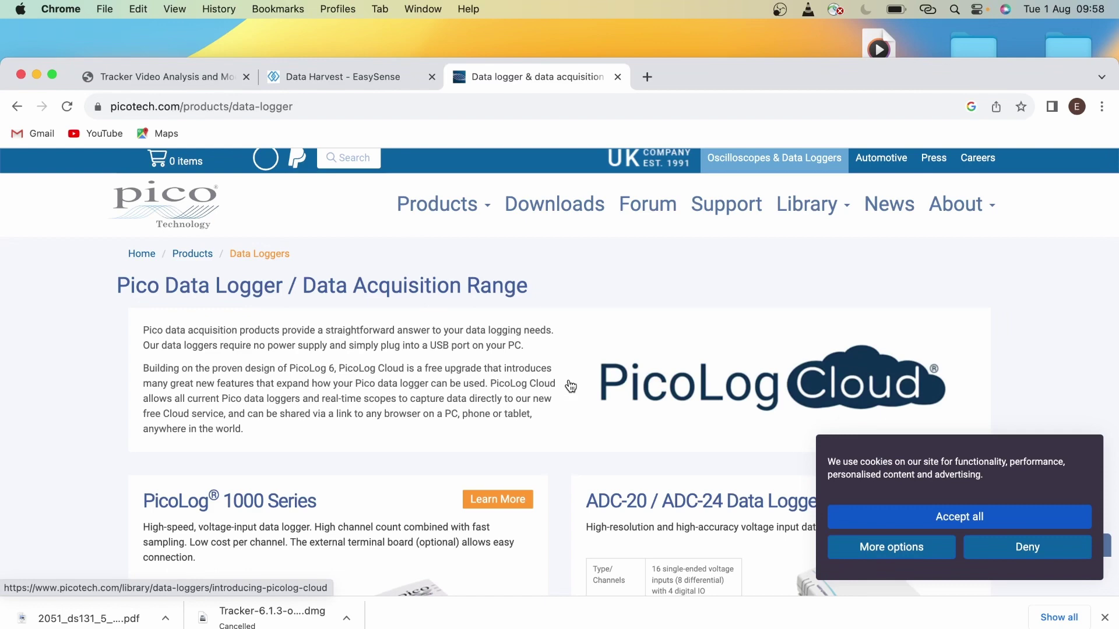
pyautogui.scroll(-10, 570, 387)
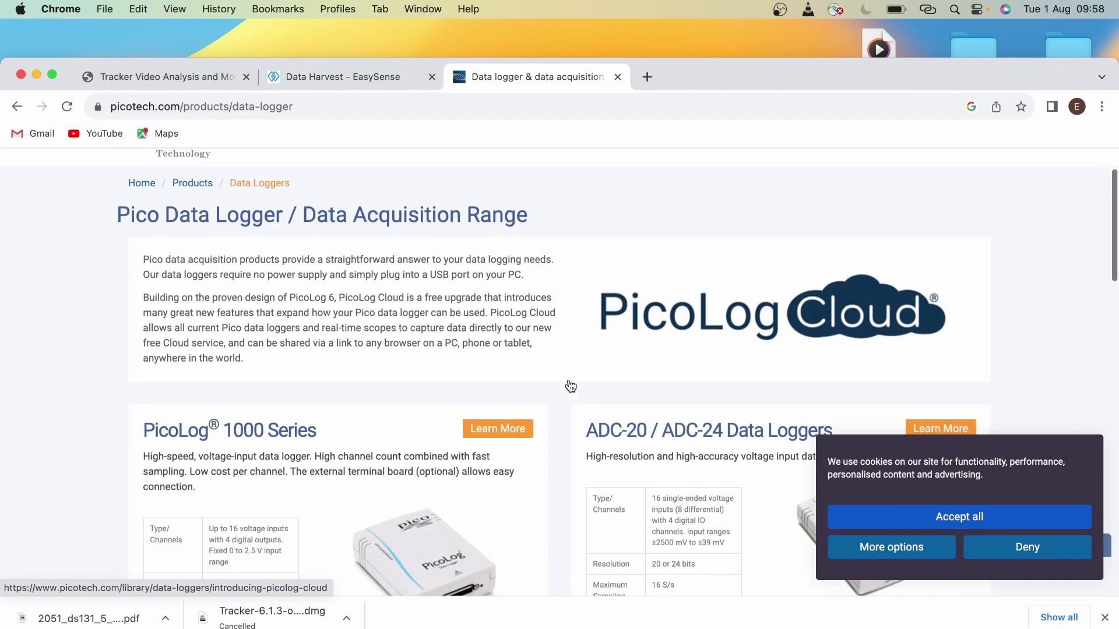
pyautogui.scroll(-12, 569, 384)
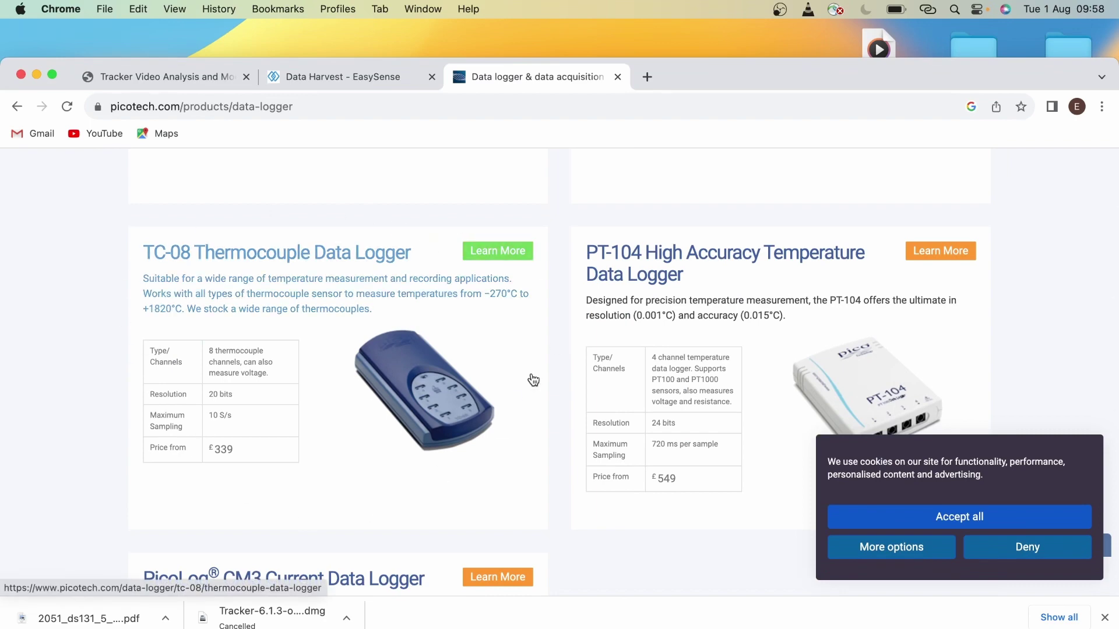
# - Read the TC-08 Thermocouple Data Logger page (8 channels, £339), then return to the range listing
pyautogui.click(497, 253)
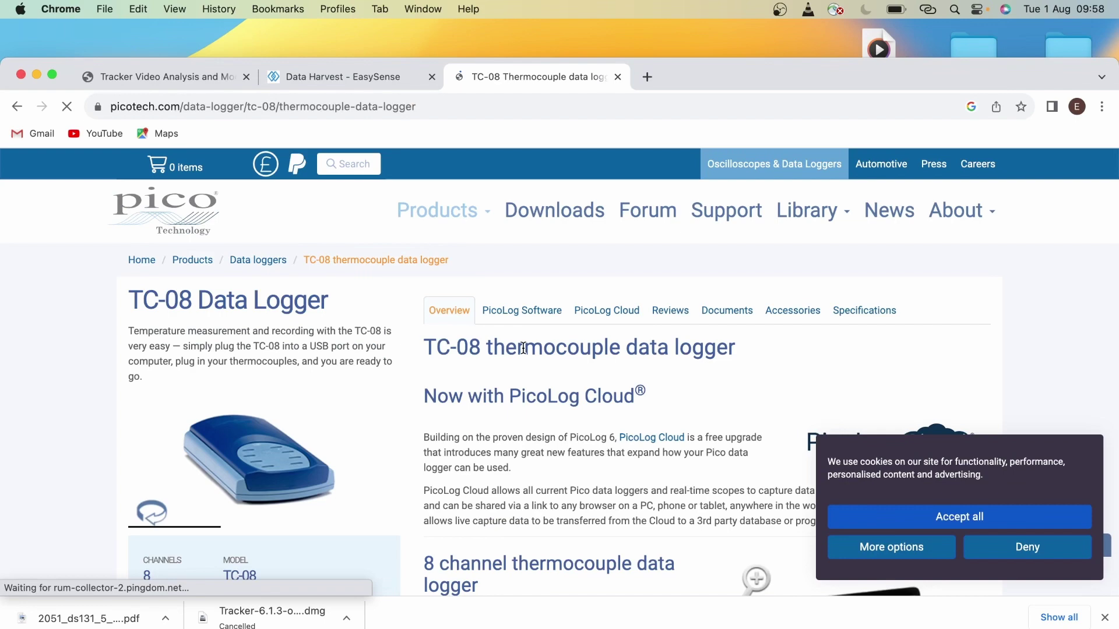
pyautogui.scroll(-3, 523, 348)
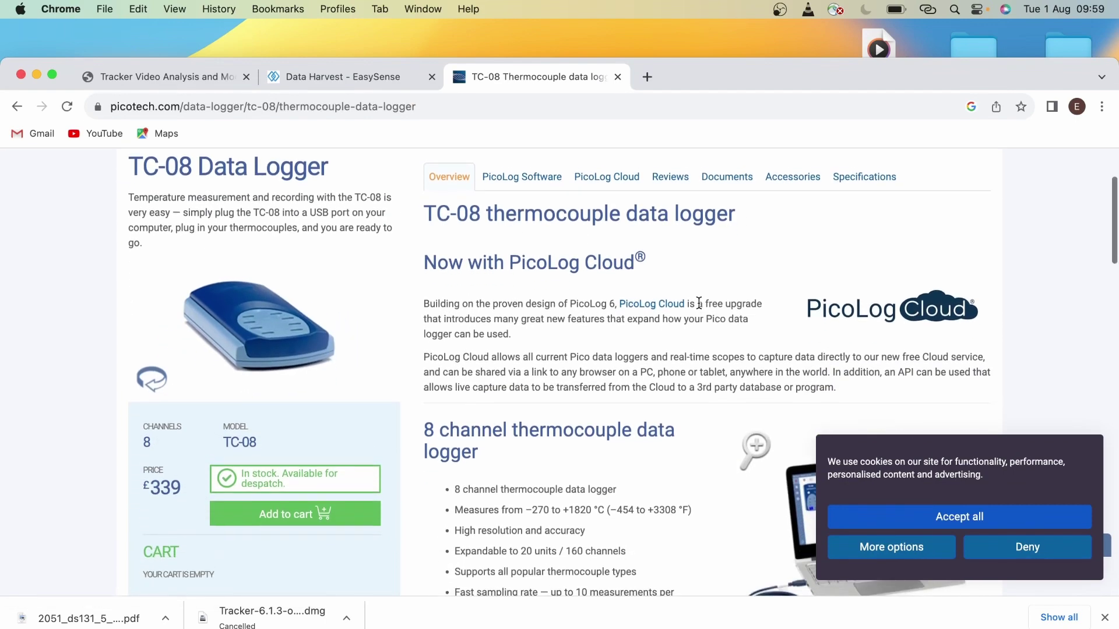
pyautogui.scroll(-3, 670, 309)
pyautogui.scroll(-5, 606, 366)
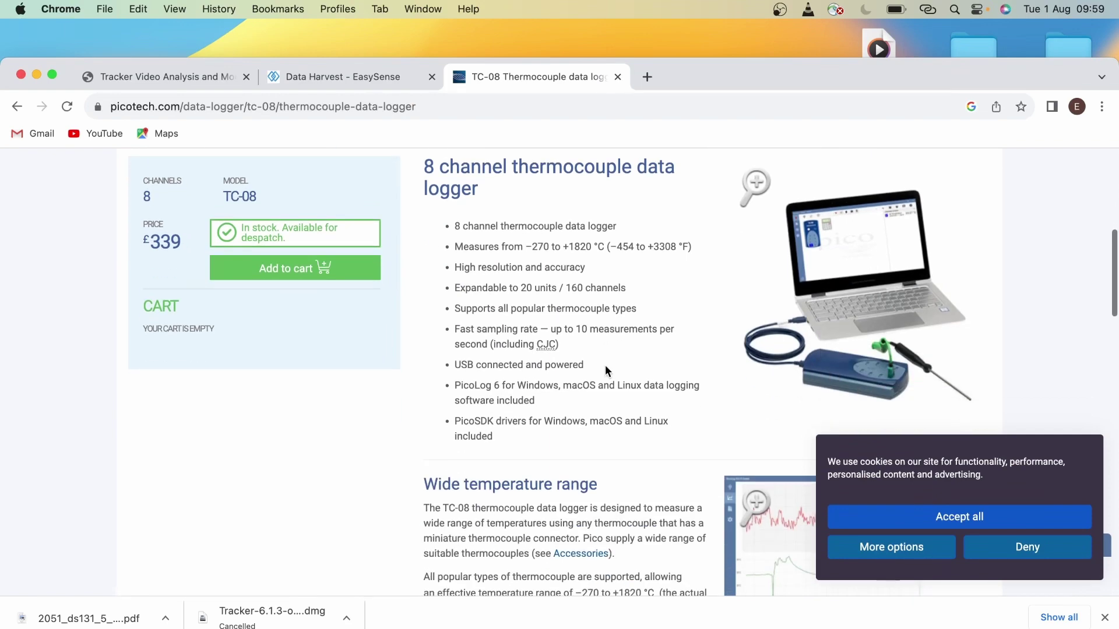
pyautogui.scroll(-3, 605, 371)
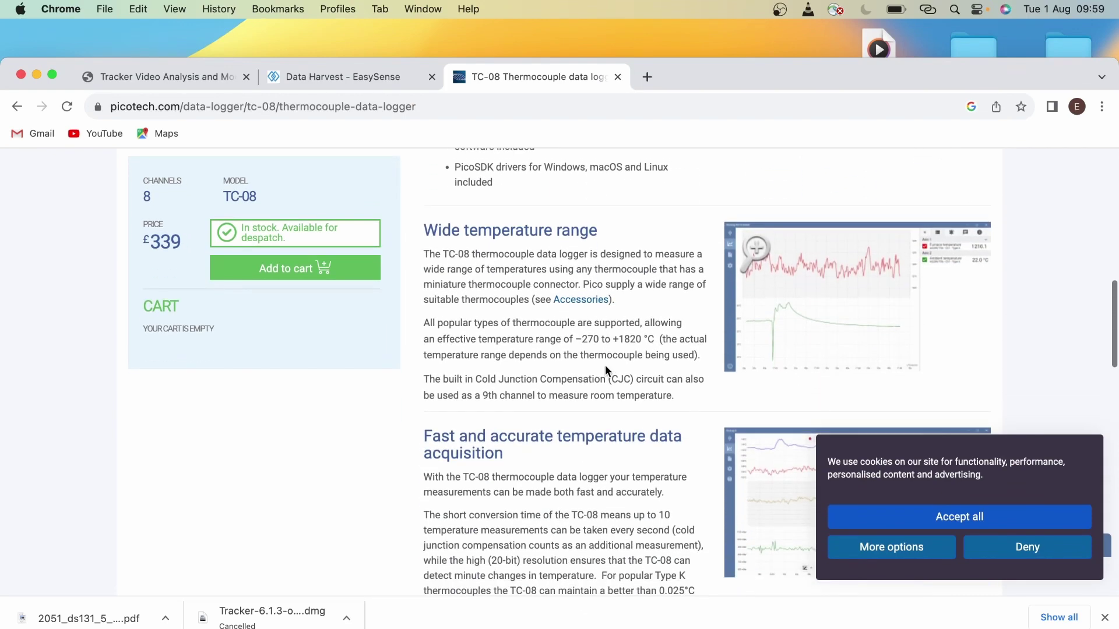
pyautogui.click(17, 106)
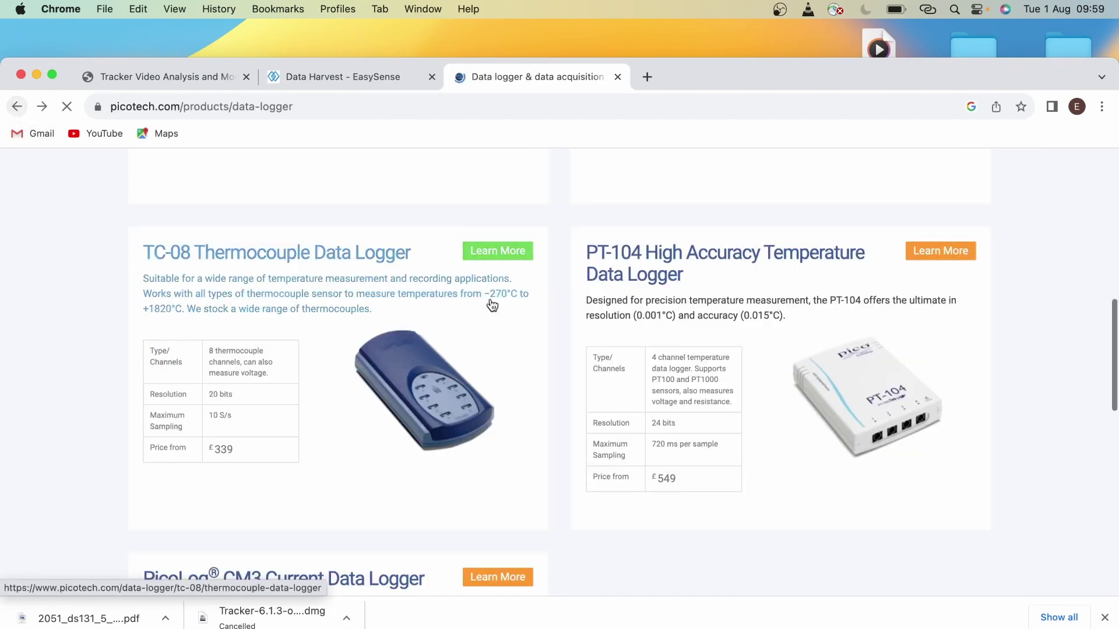
pyautogui.scroll(10, 495, 304)
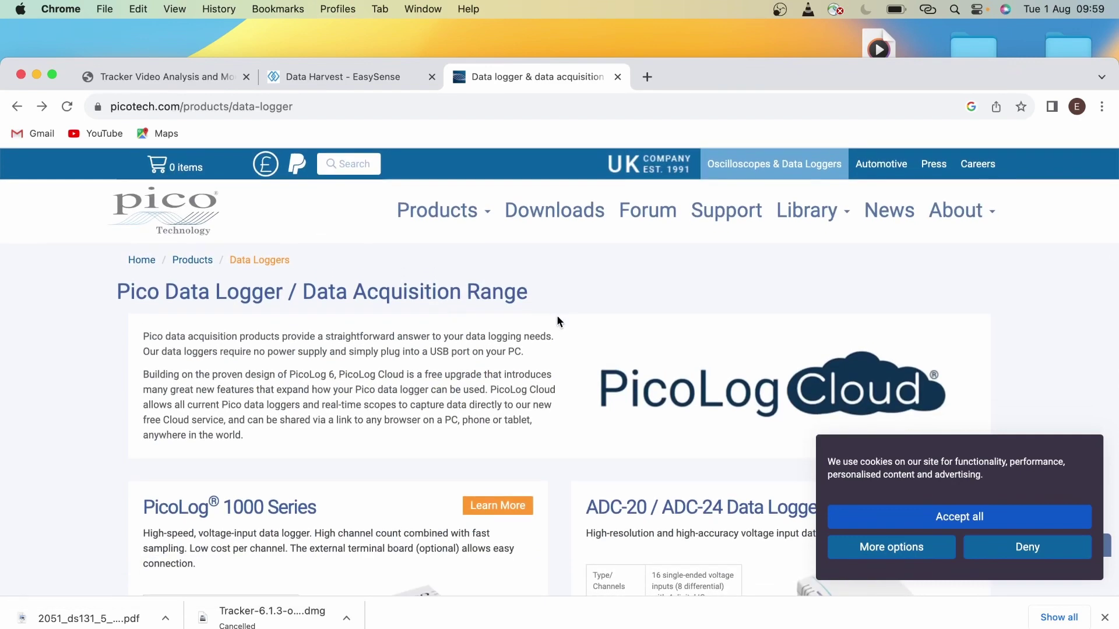